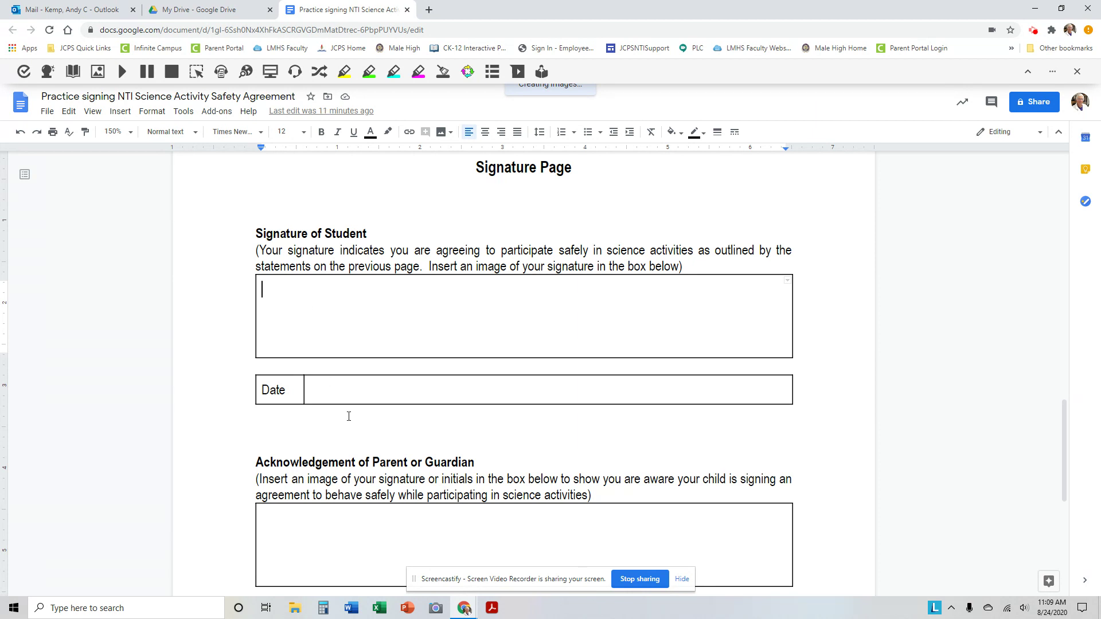
Photograph the handwritten signature on paper, held up to the webcam, in Windows Camera.
click(437, 609)
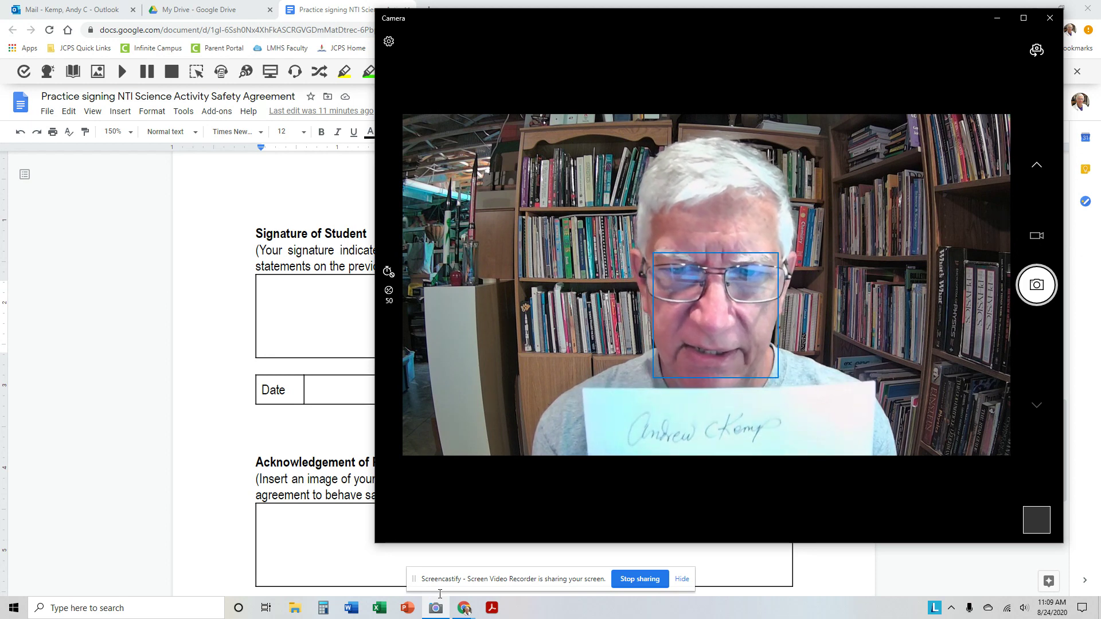
key(space)
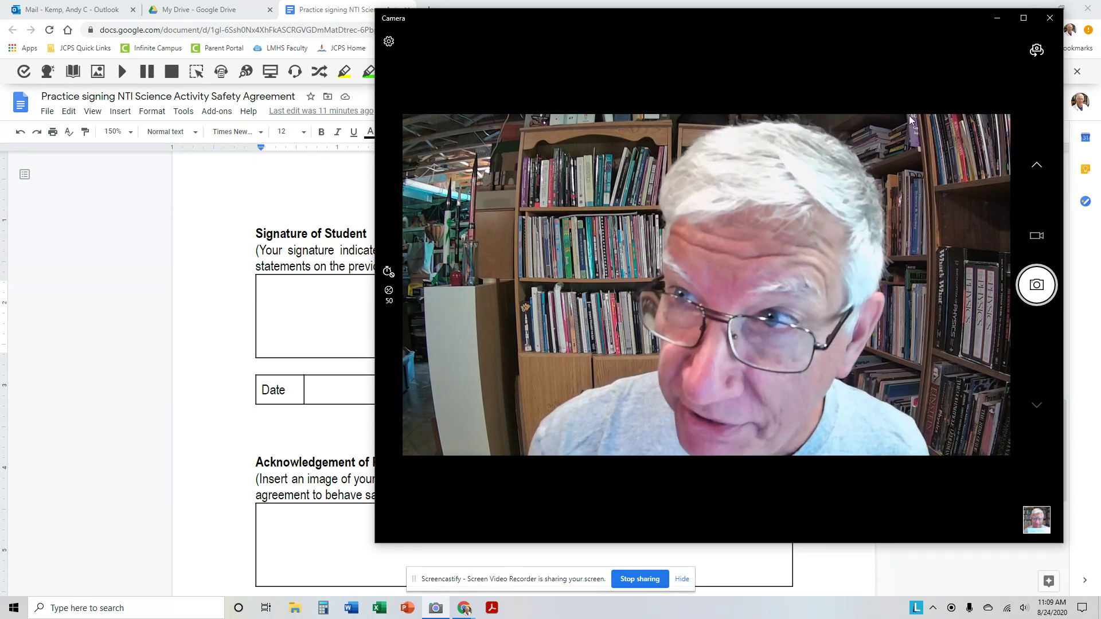
Close Camera and upload the new Camera Roll photo into the student signature box.
click(1039, 25)
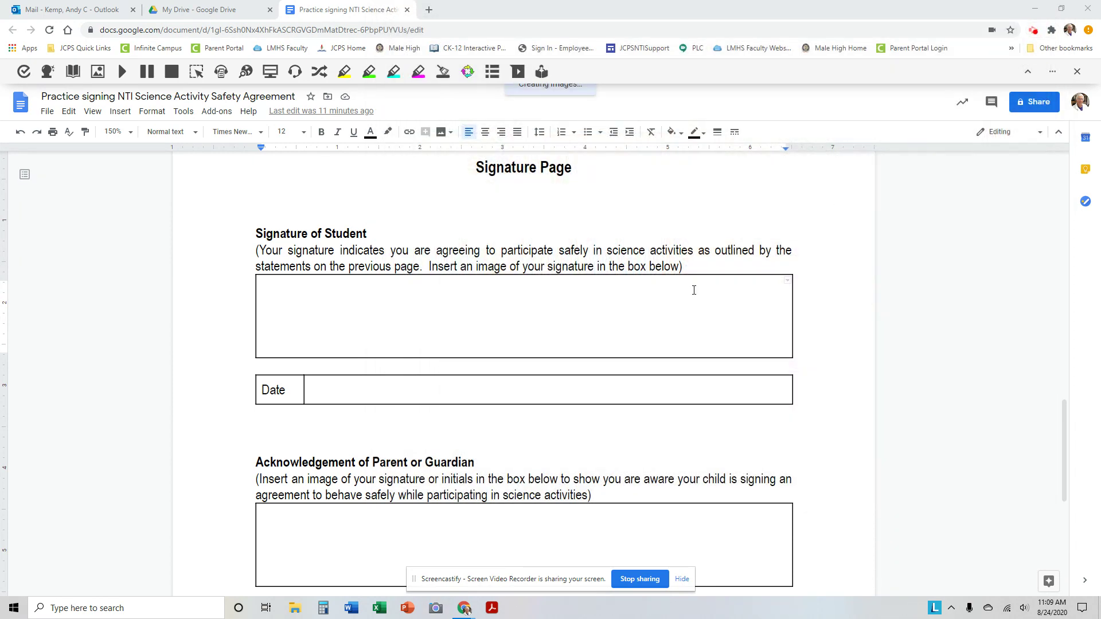
double_click(308, 279)
click(298, 278)
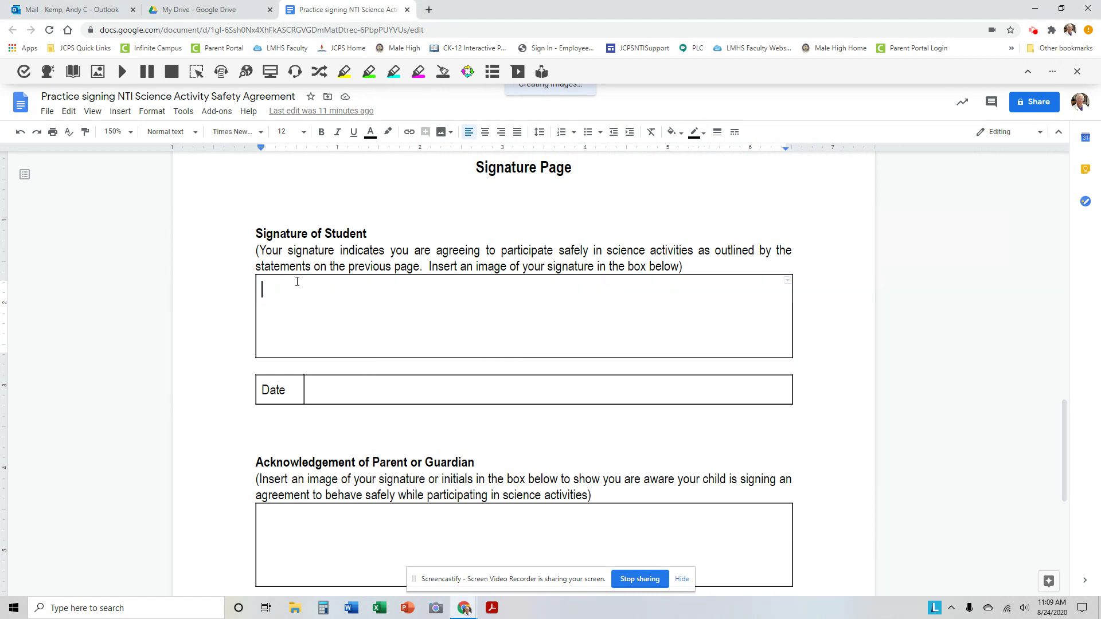
click(119, 112)
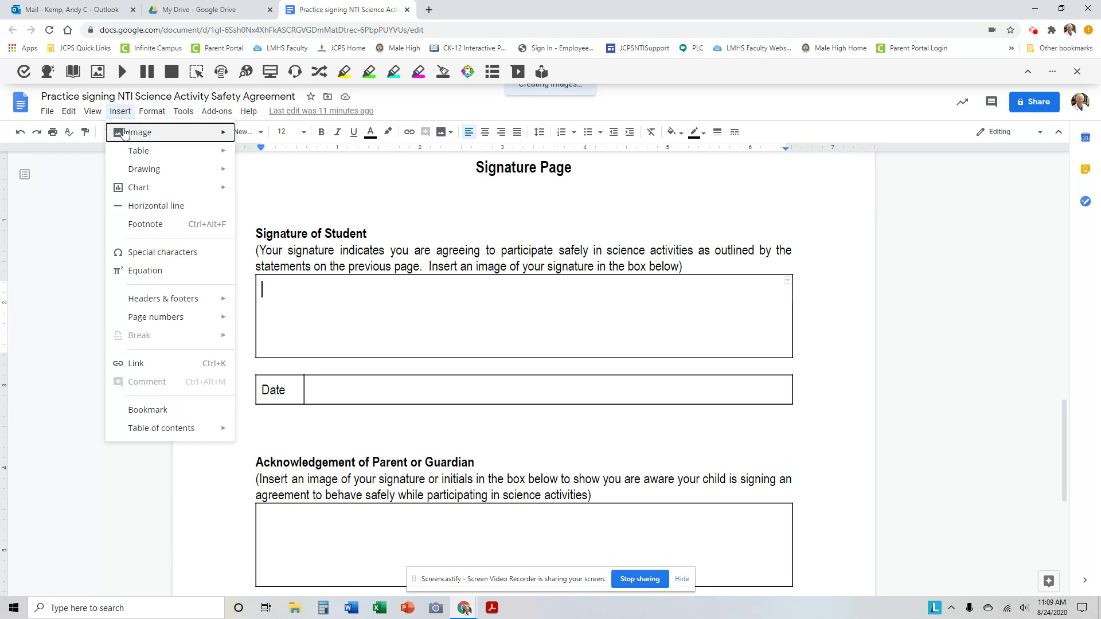
mouse_move(221, 134)
click(295, 136)
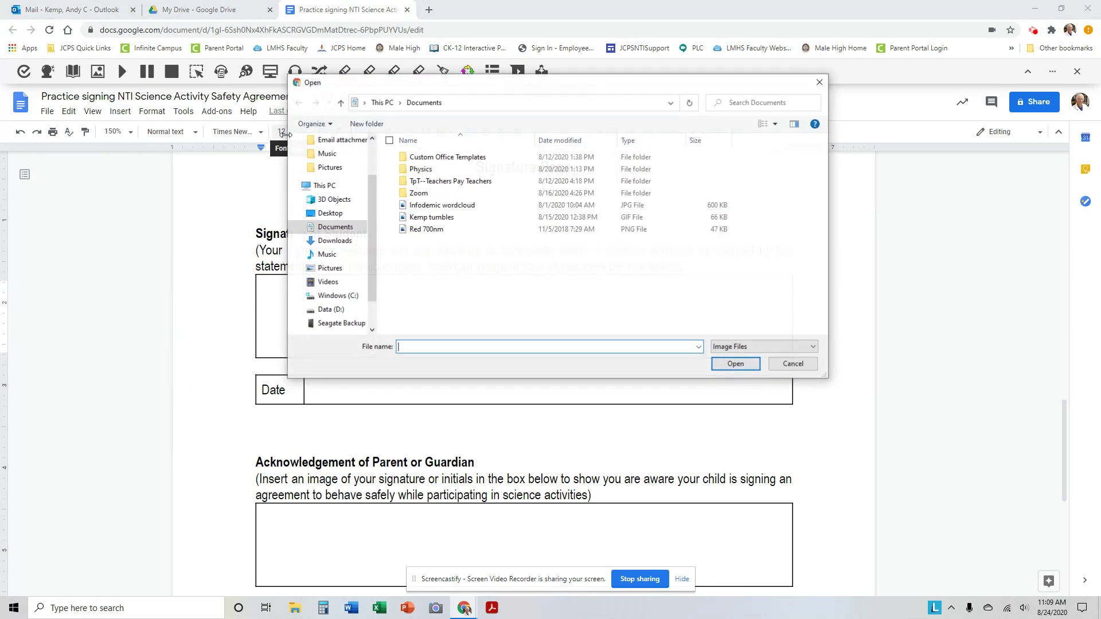
click(336, 268)
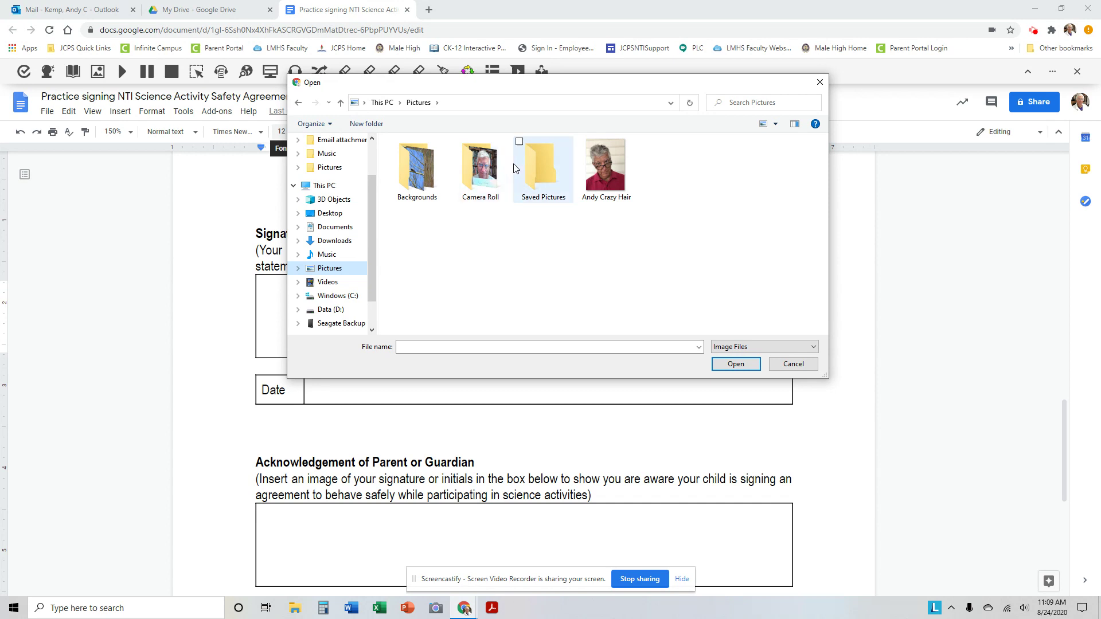
double_click(489, 172)
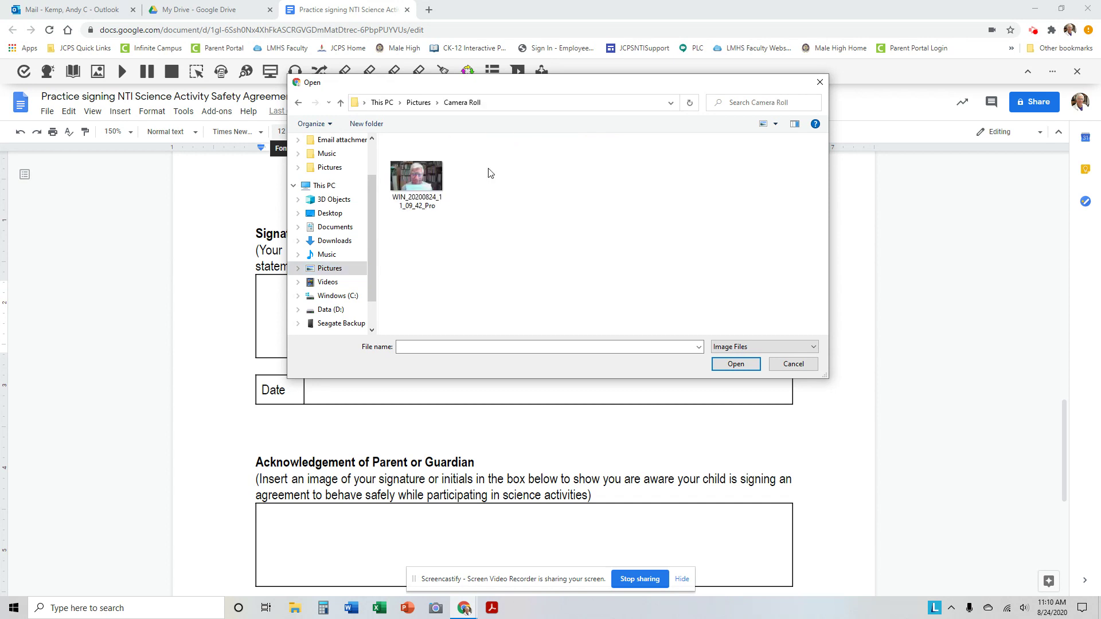
click(427, 179)
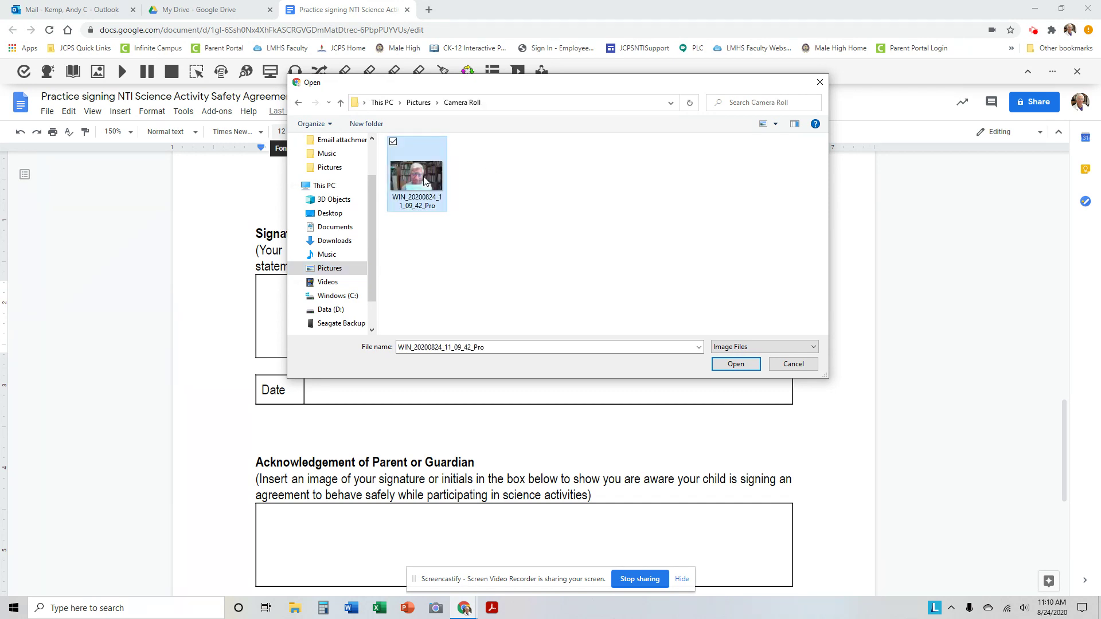
click(732, 364)
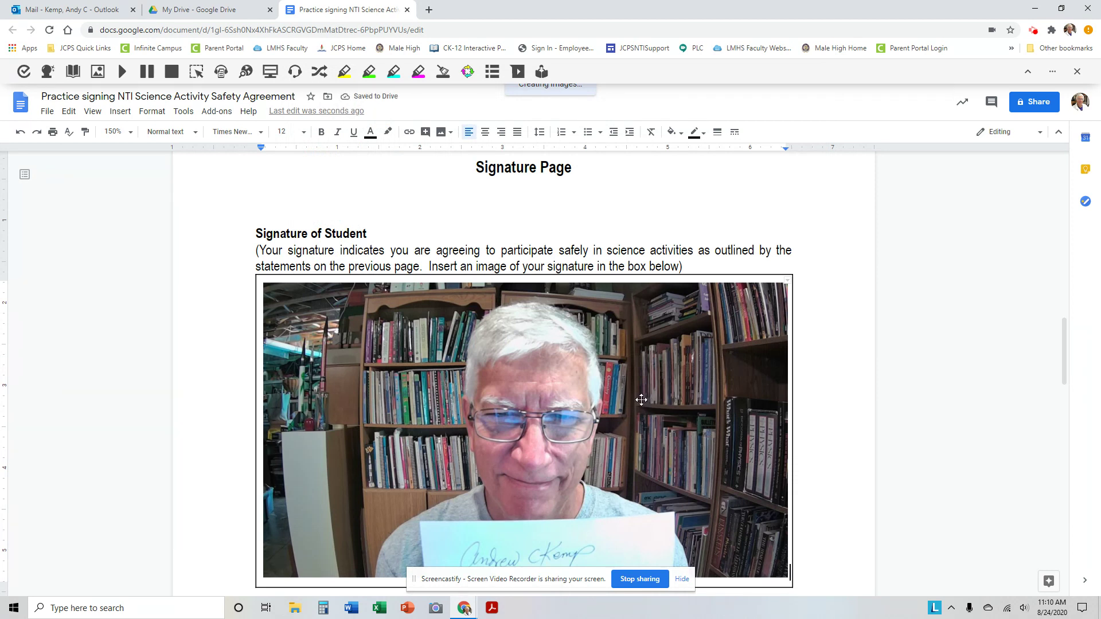
Shrink the signature photo to about two-thirds its width, then enter crop mode.
scroll(642, 401, down, 1)
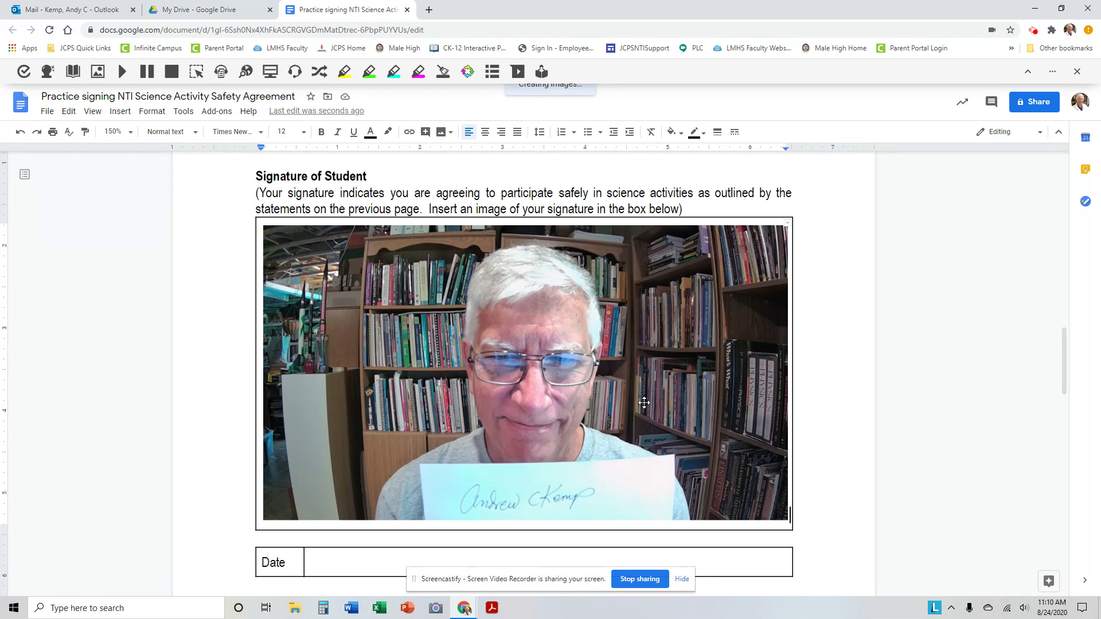
scroll(644, 402, down, 1)
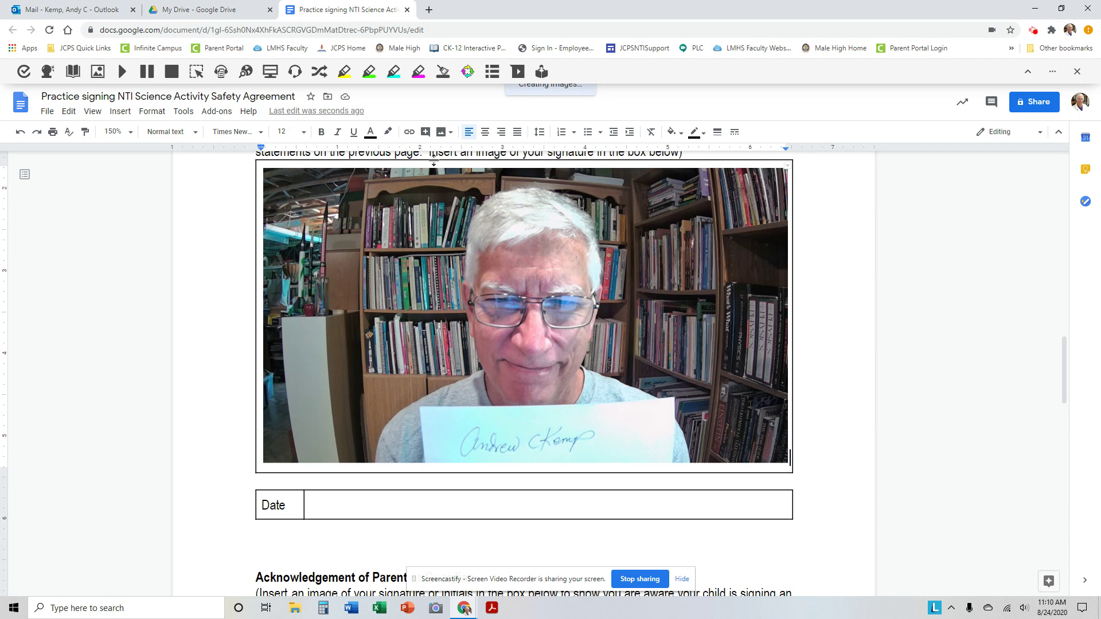
click(317, 200)
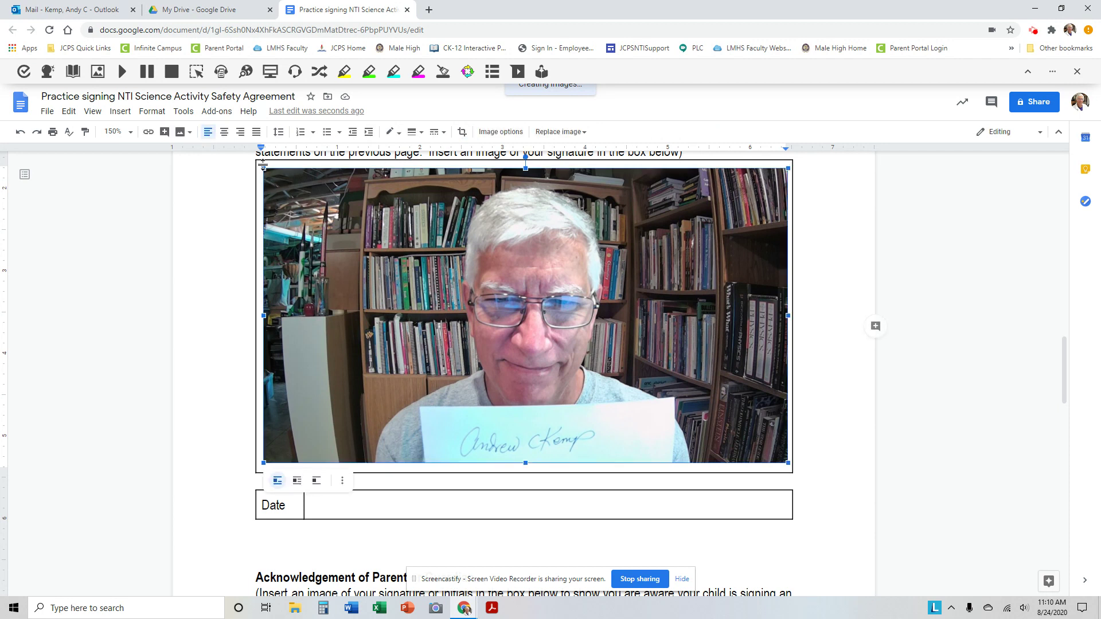
drag(788, 463, 606, 361)
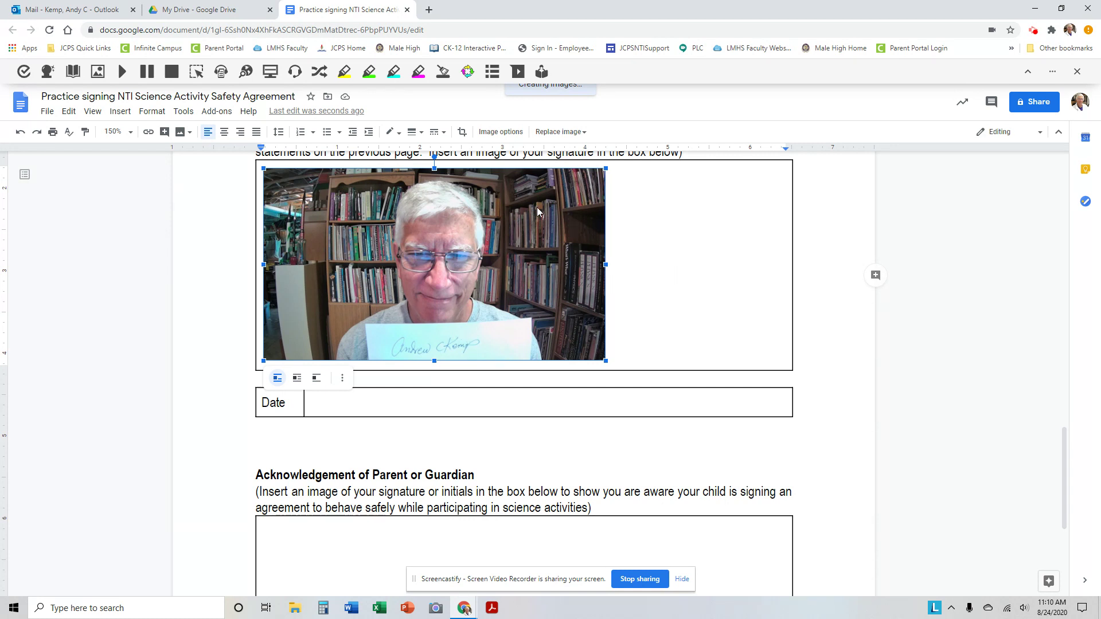
click(462, 133)
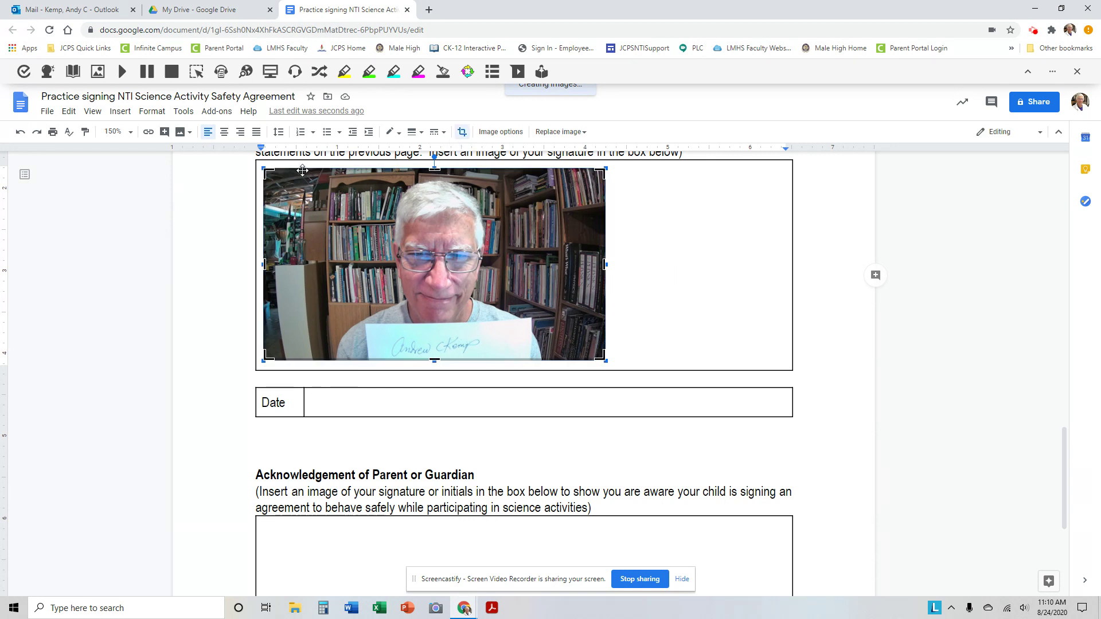
Crop the photo down to the signed paper, enlarge it, then delete it.
mouse_move(265, 172)
mouse_down()
mouse_move(367, 331)
mouse_move(385, 332)
mouse_up()
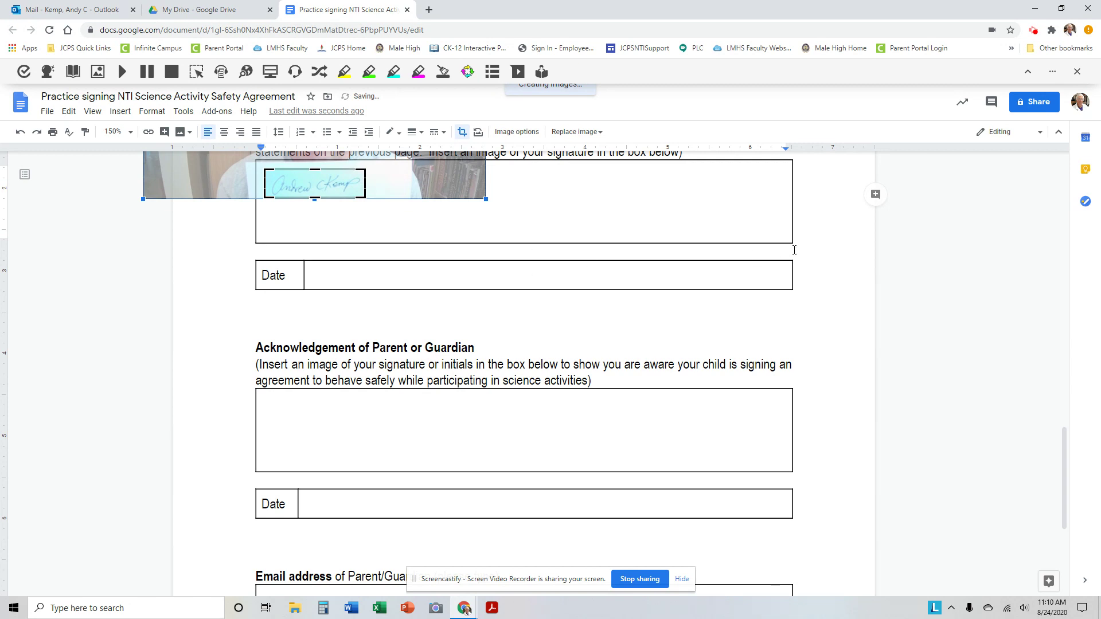
click(857, 253)
click(335, 184)
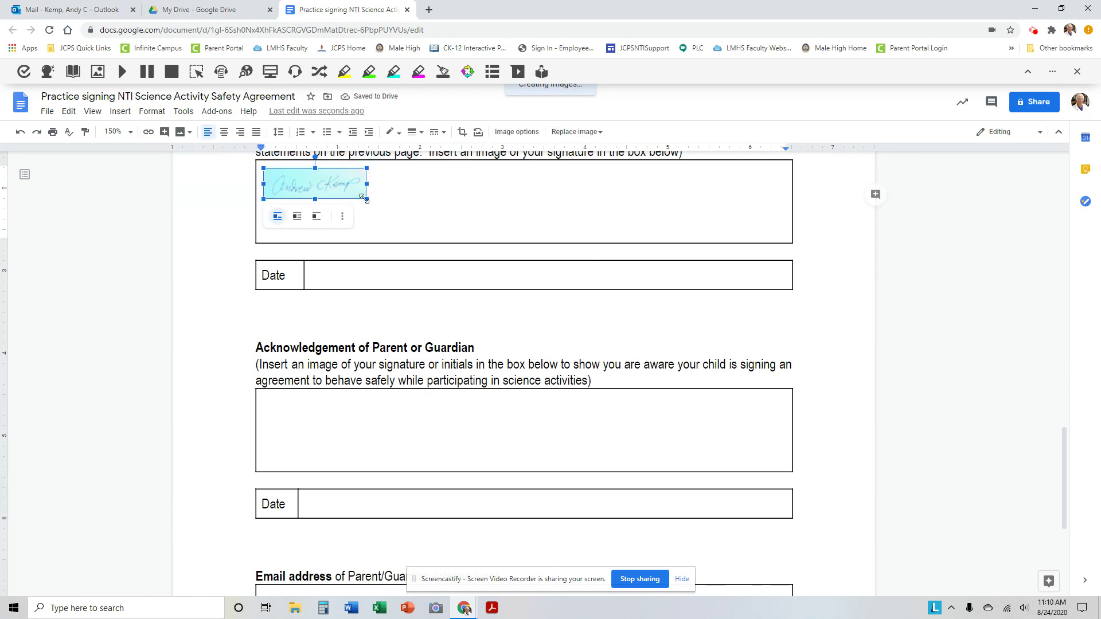
drag(367, 199, 448, 241)
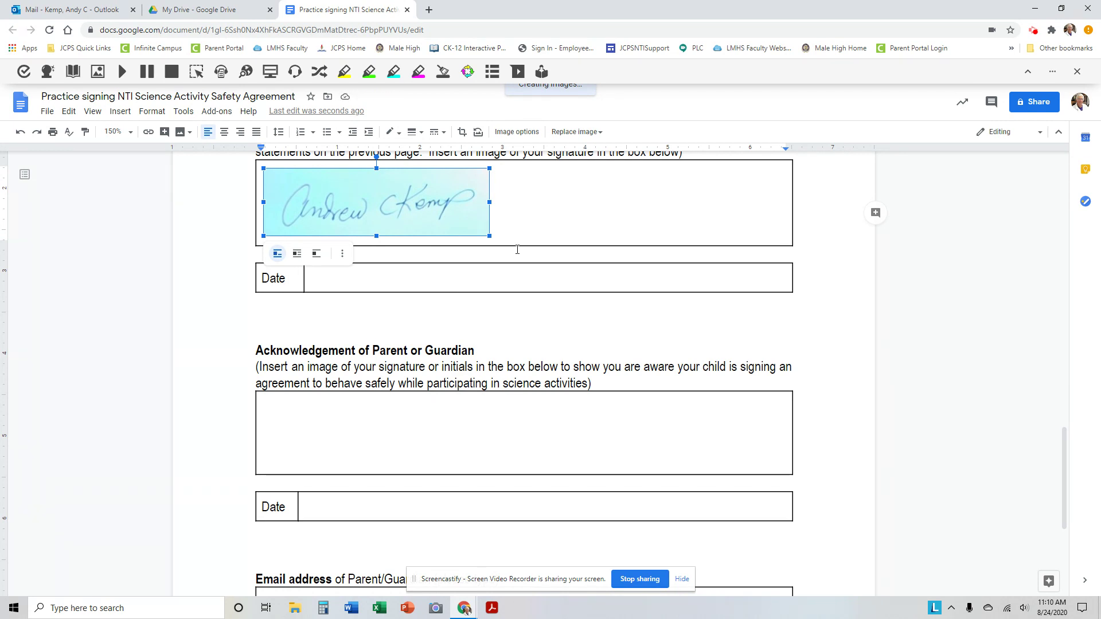
key(Delete)
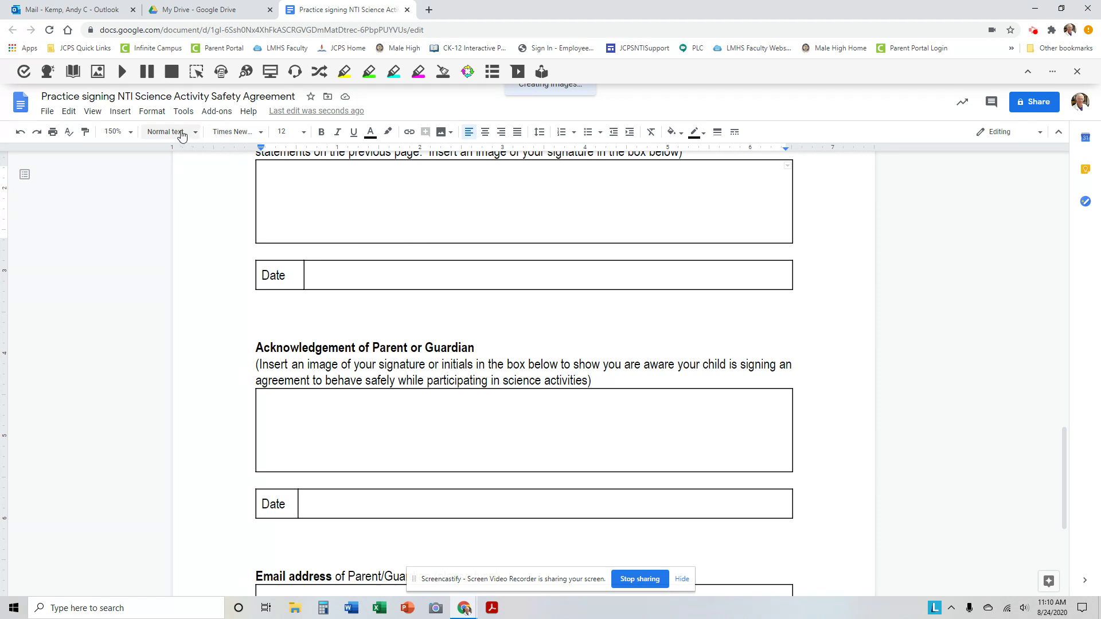
Create a new blank drawing from Insert > Drawing > New.
click(121, 112)
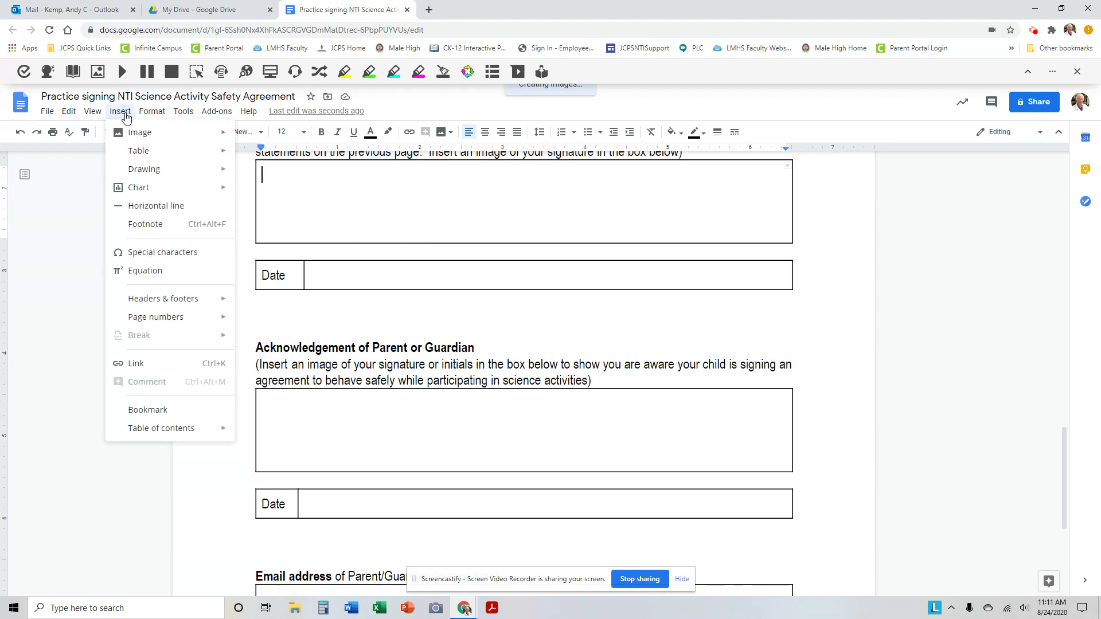
mouse_move(131, 140)
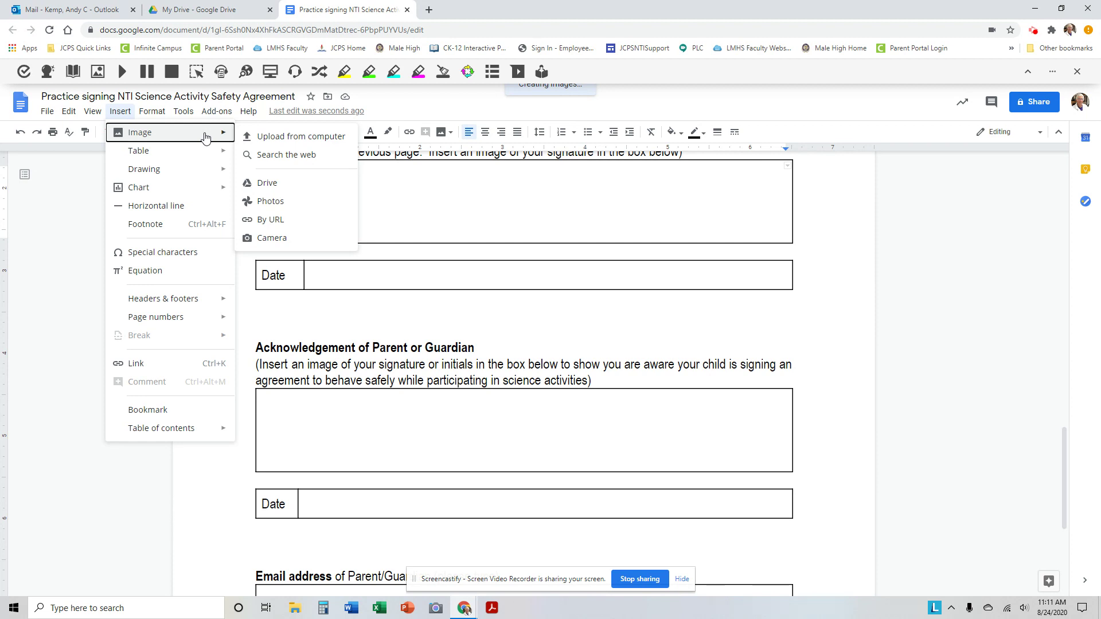
mouse_move(166, 170)
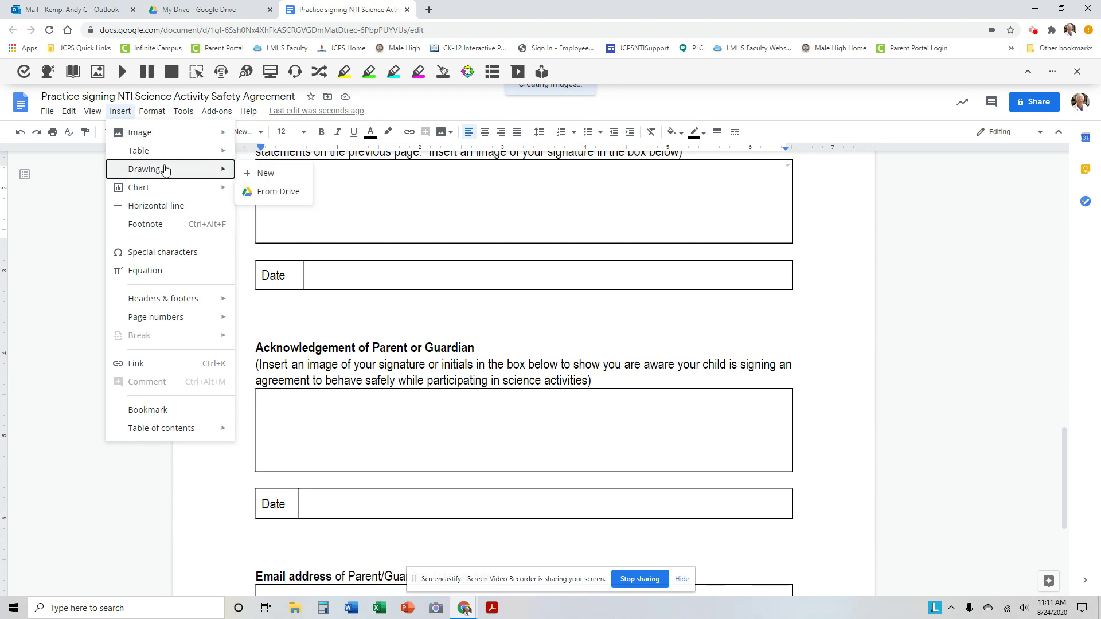
click(262, 175)
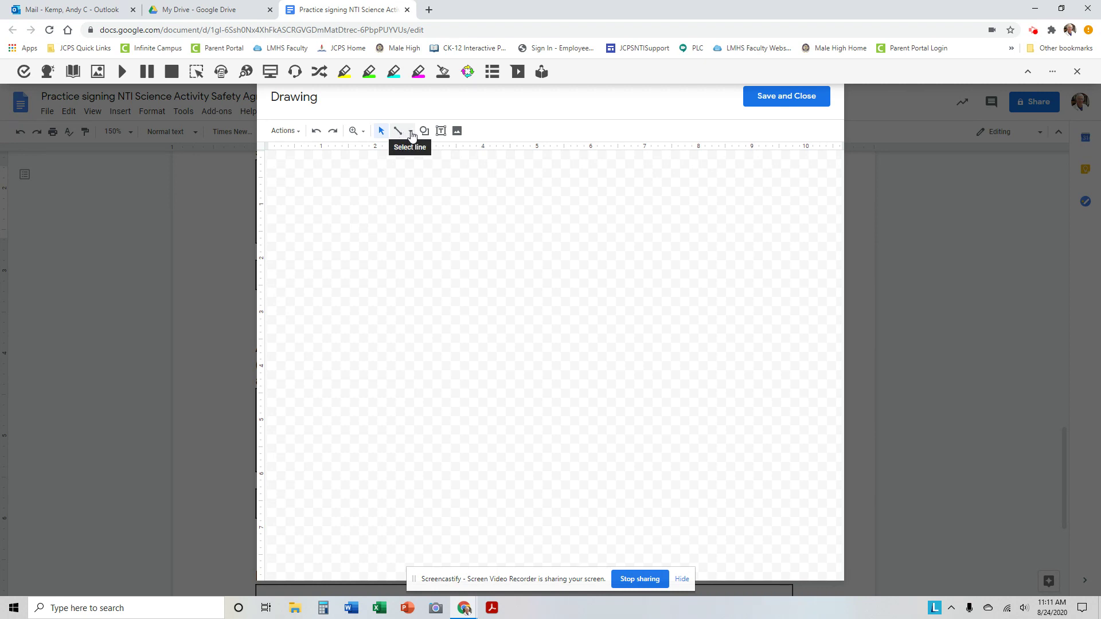
Pick the Scribble line type and freehand-write the signature's first name.
click(411, 132)
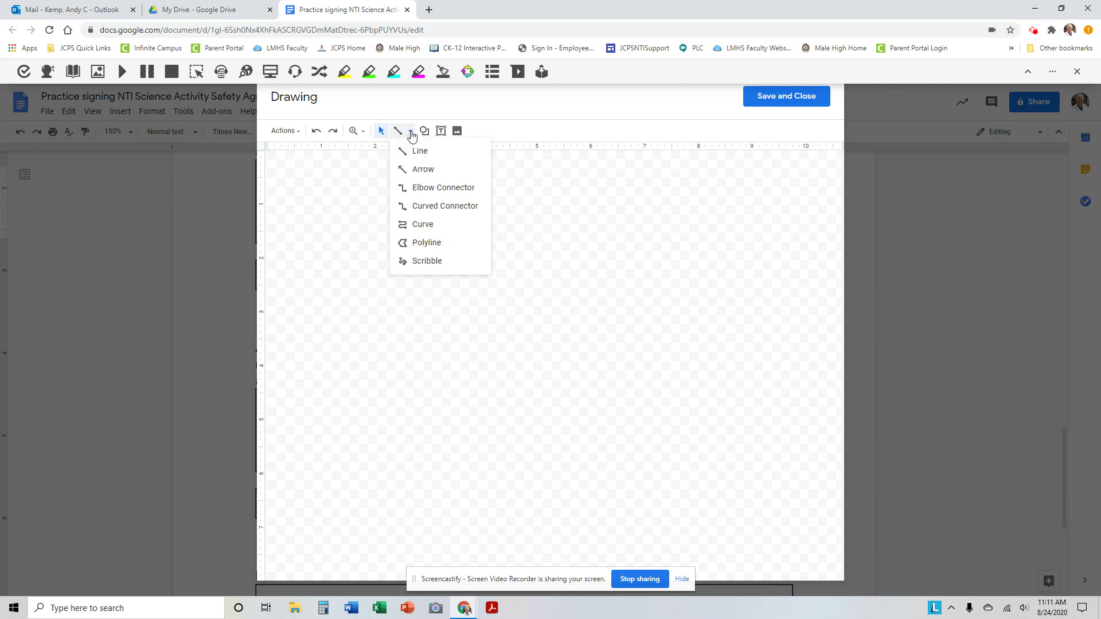
click(424, 263)
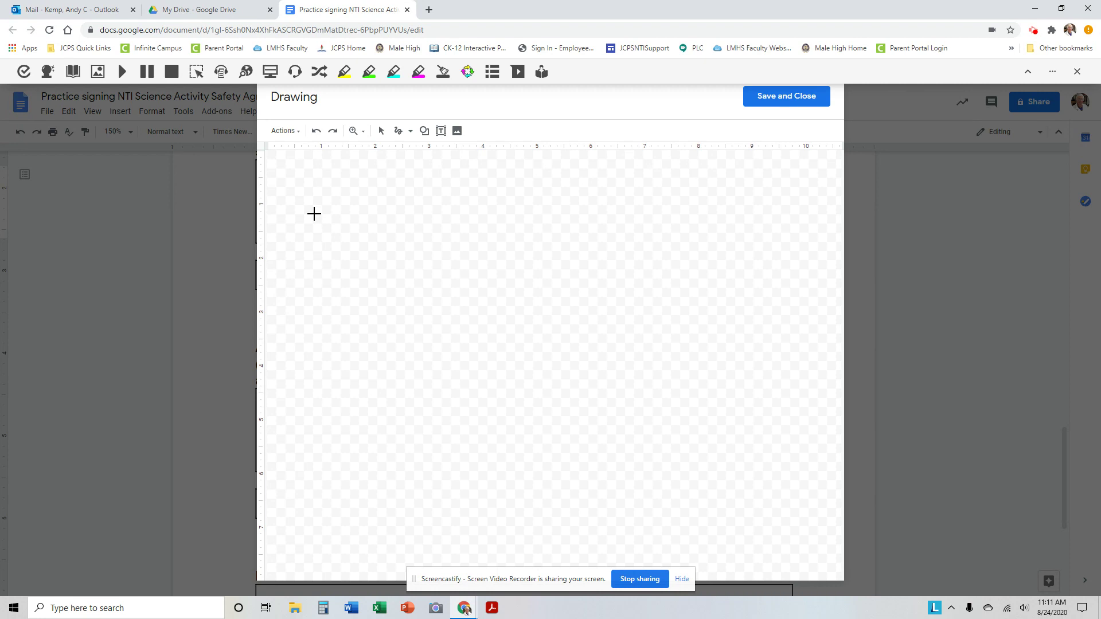
mouse_move(349, 204)
mouse_down()
mouse_move(309, 227)
mouse_move(345, 235)
mouse_move(399, 217)
mouse_move(429, 231)
mouse_up()
mouse_move(438, 215)
mouse_down()
mouse_move(444, 227)
mouse_move(492, 204)
mouse_up()
Scribble the middle initial and last name, then save the drawing into the box.
mouse_move(560, 185)
mouse_down()
mouse_move(529, 206)
mouse_move(567, 229)
mouse_up()
drag(606, 175, 602, 231)
mouse_move(632, 179)
mouse_down()
mouse_move(607, 205)
mouse_move(632, 230)
mouse_move(686, 221)
mouse_move(704, 246)
mouse_up()
drag(711, 196, 699, 225)
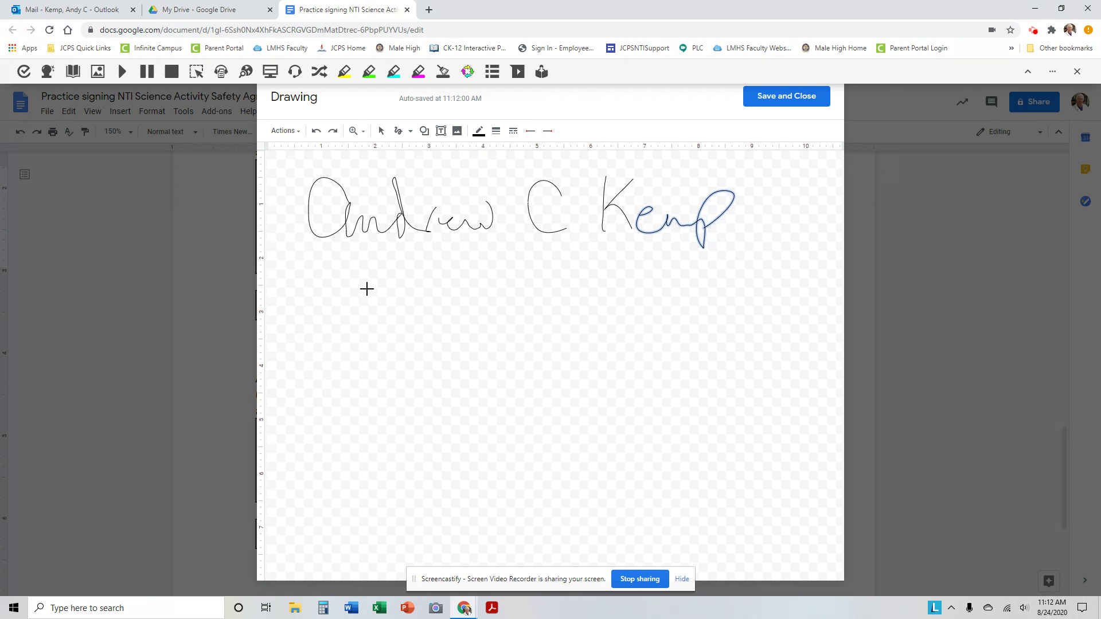
click(780, 97)
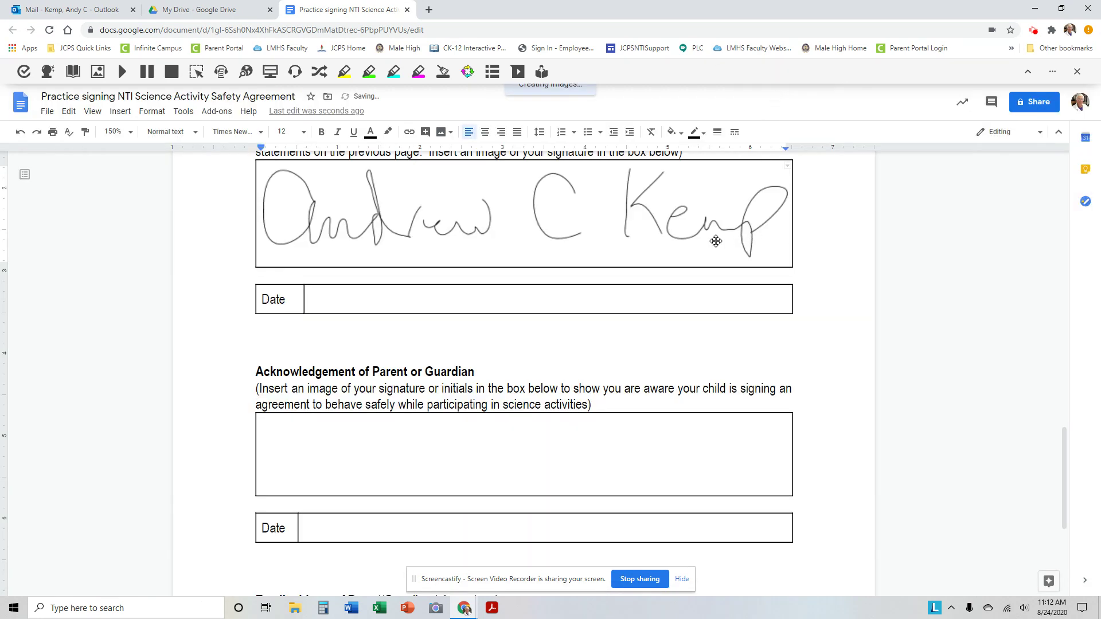
Scale the signature drawing down to fit the box, then move into the Date cell.
click(505, 211)
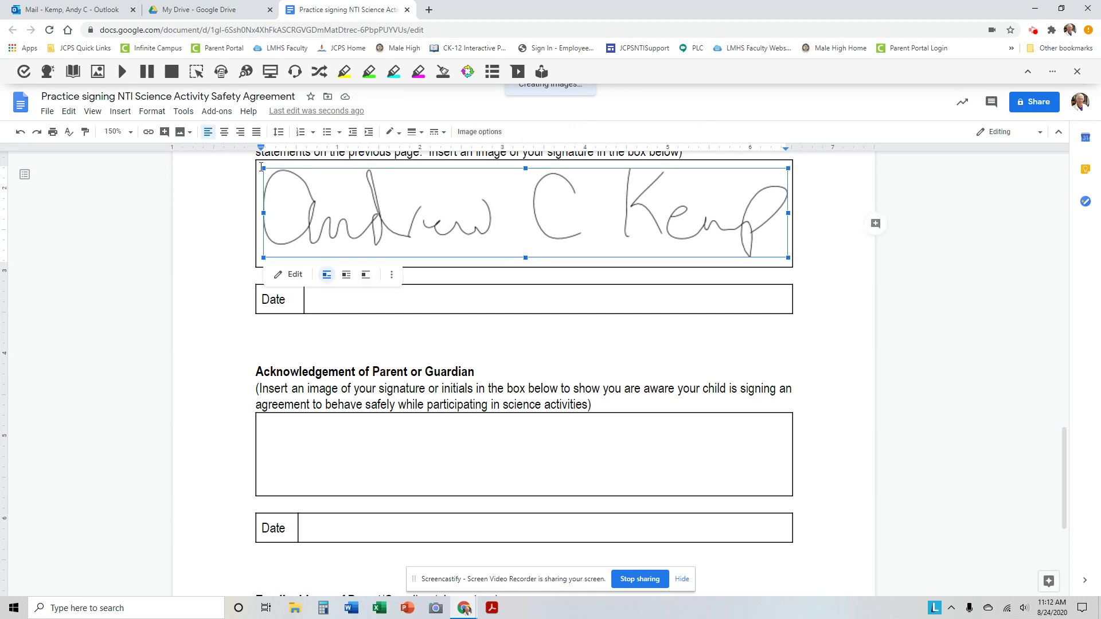
drag(263, 167, 420, 195)
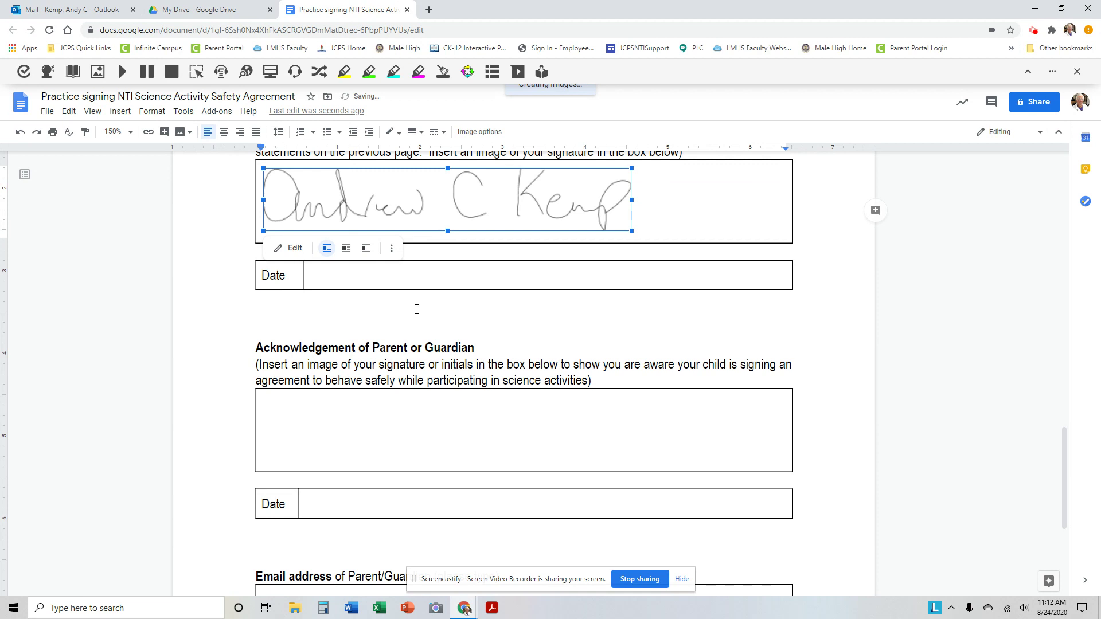
click(346, 272)
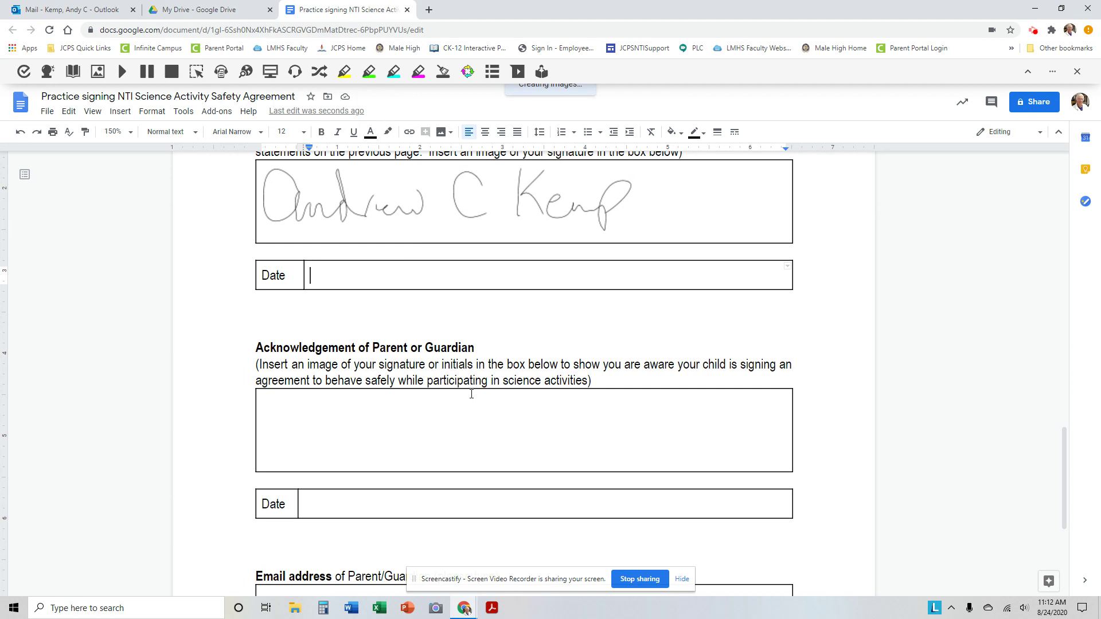